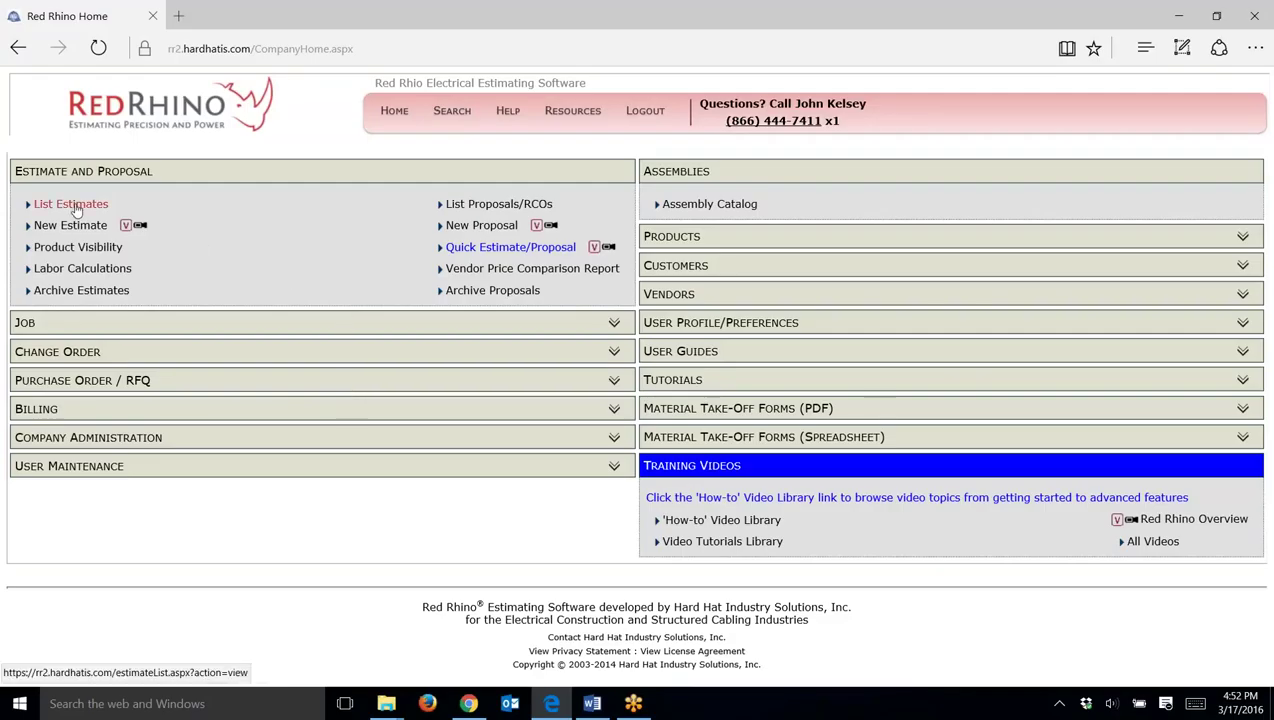
# Show the estimate list and copy the A to Z Welding estimate ($40,663.93)
pyautogui.click(76, 207)
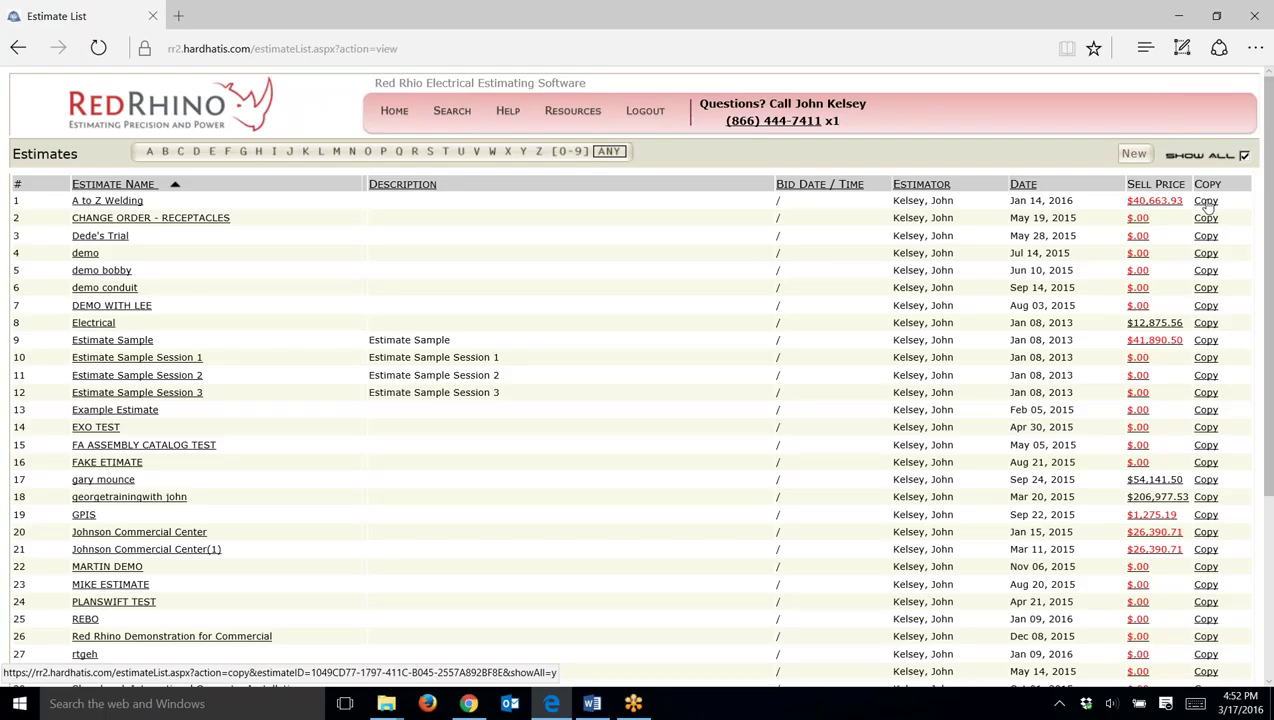
pyautogui.click(1207, 203)
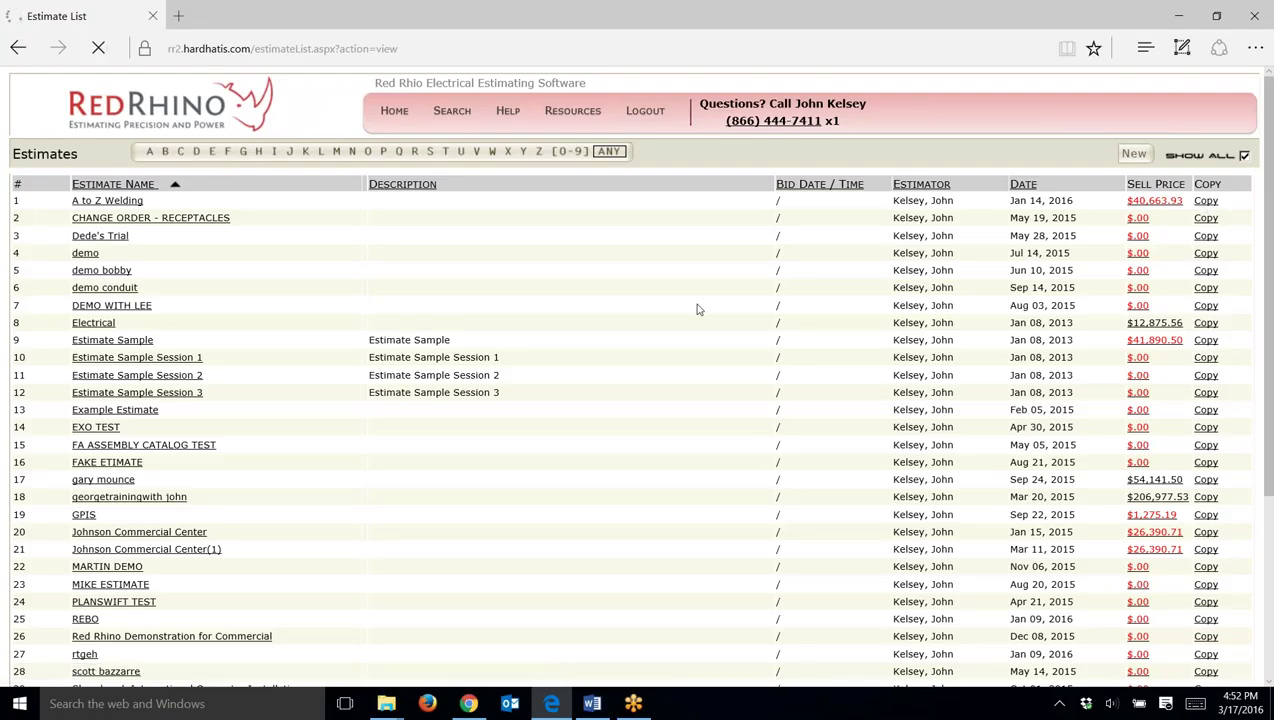
# Reload the estimate list so the A to Z Welding(1) copy appears below the original
pyautogui.click(100, 201)
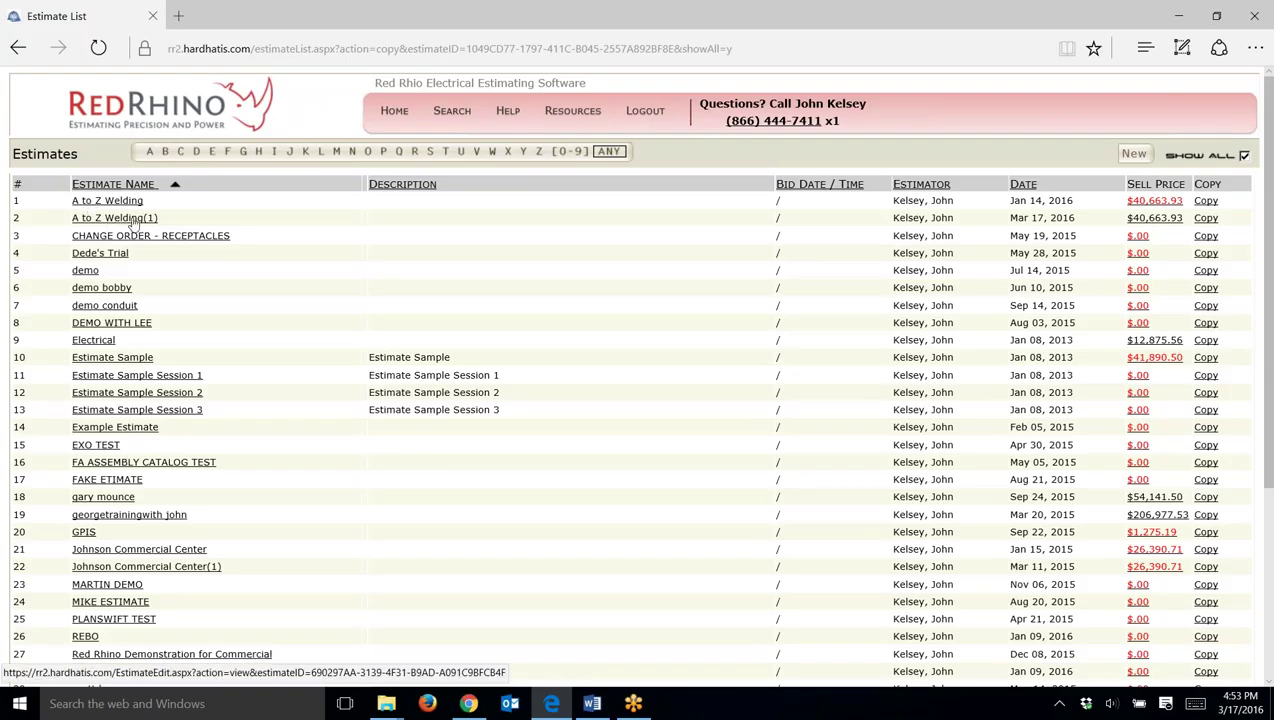
# Open A to Z Welding(1) and change its Estimate Name to 'A to Z Welding REVISION 1'
pyautogui.click(133, 220)
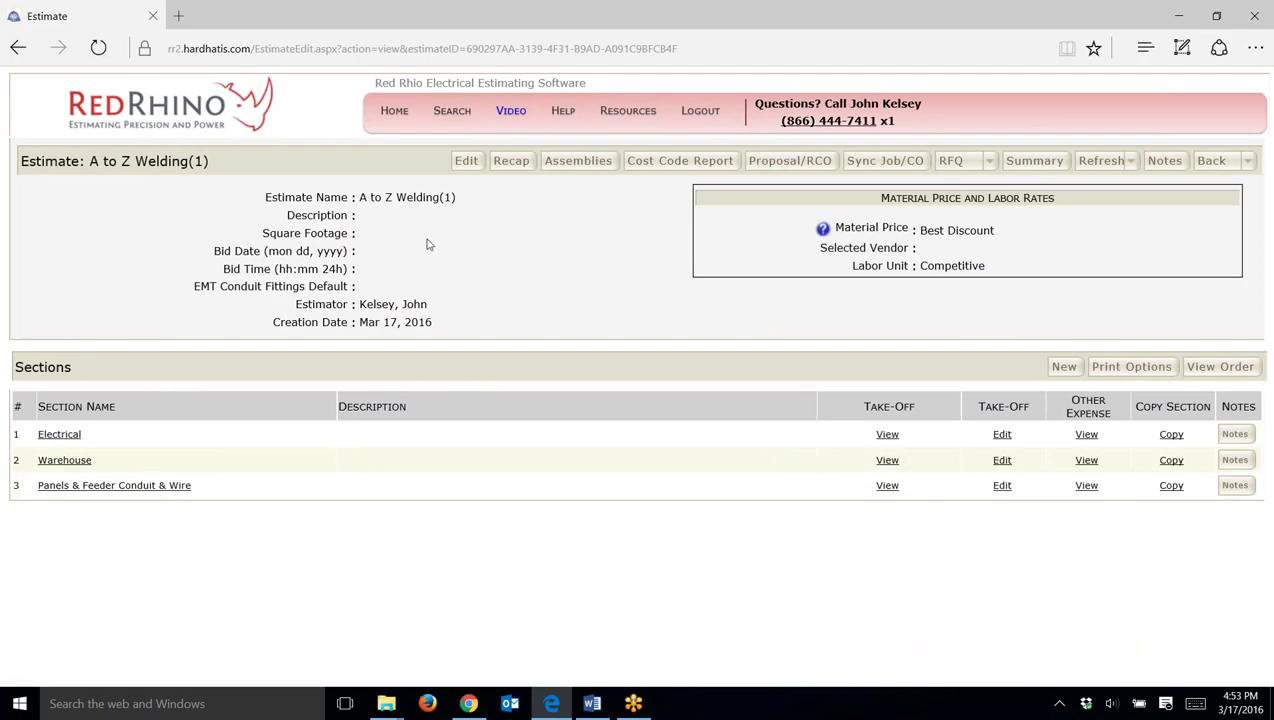
pyautogui.click(470, 162)
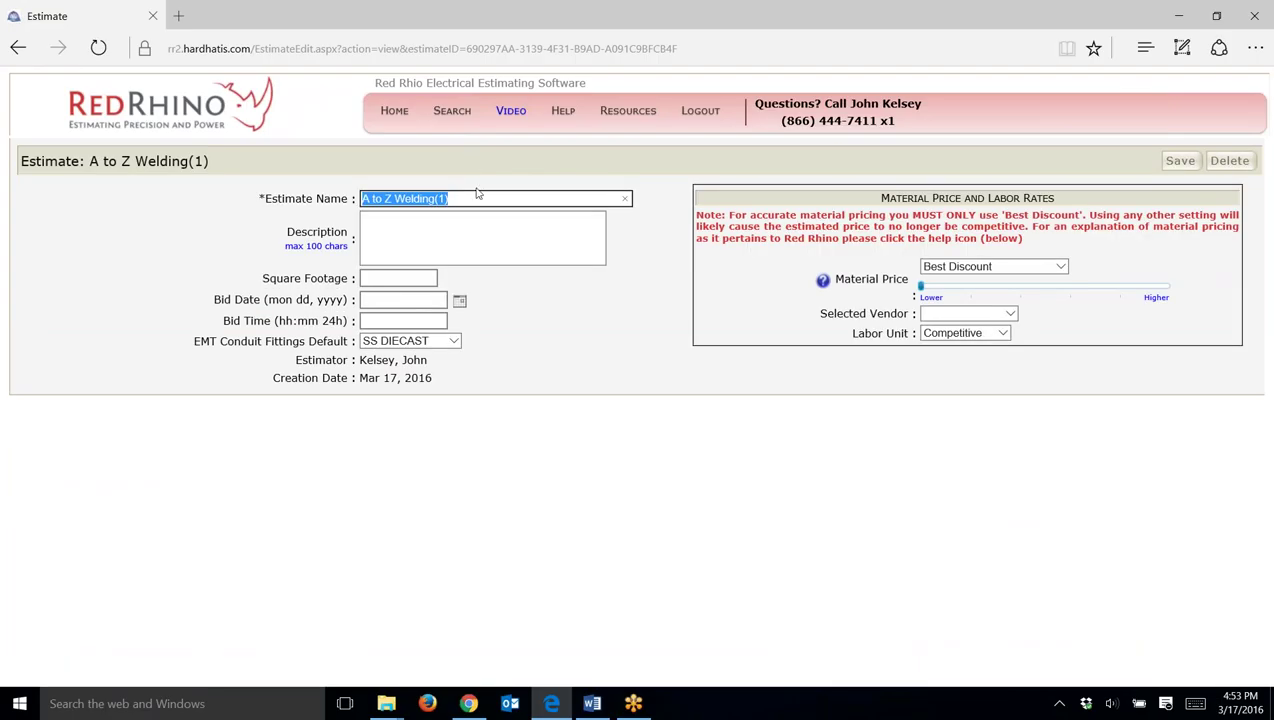
pyautogui.click(488, 199)
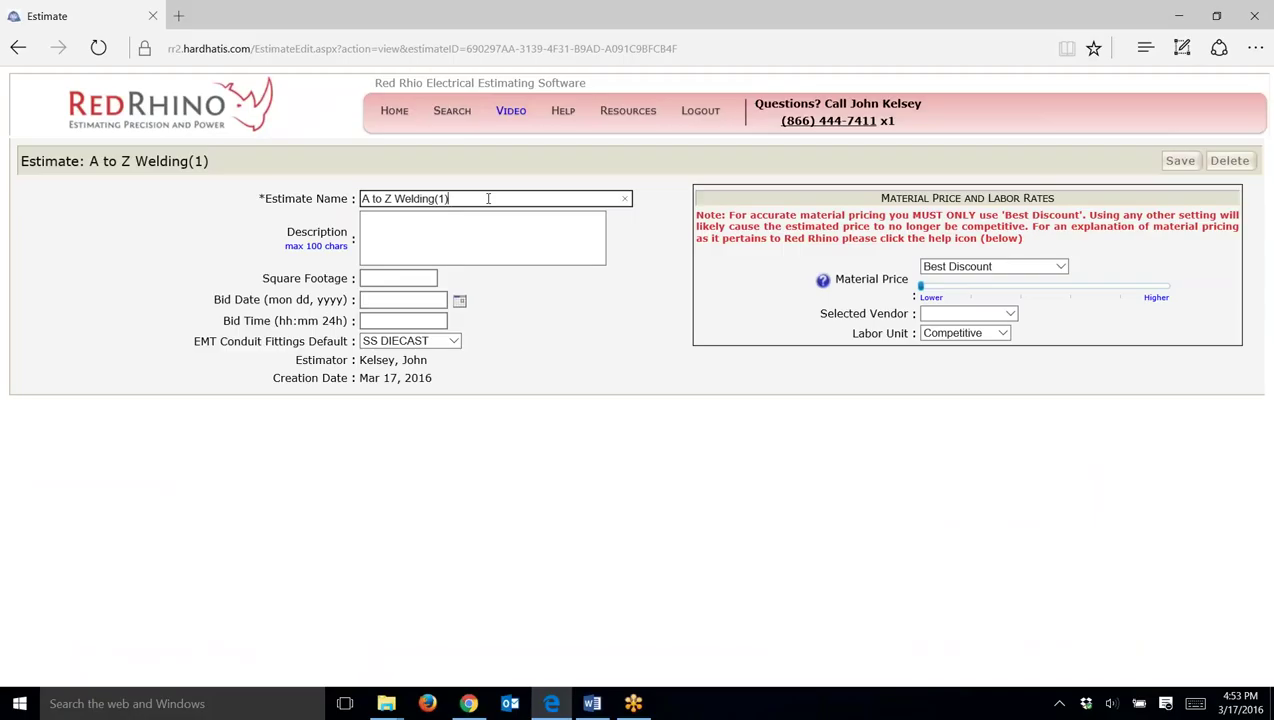
pyautogui.press('BackSpace')
pyautogui.write('REVI')
pyautogui.write('SION')
pyautogui.click(436, 199)
pyautogui.press('BackSpace')
pyautogui.click(521, 199)
pyautogui.write('1')
pyautogui.press('Tab')
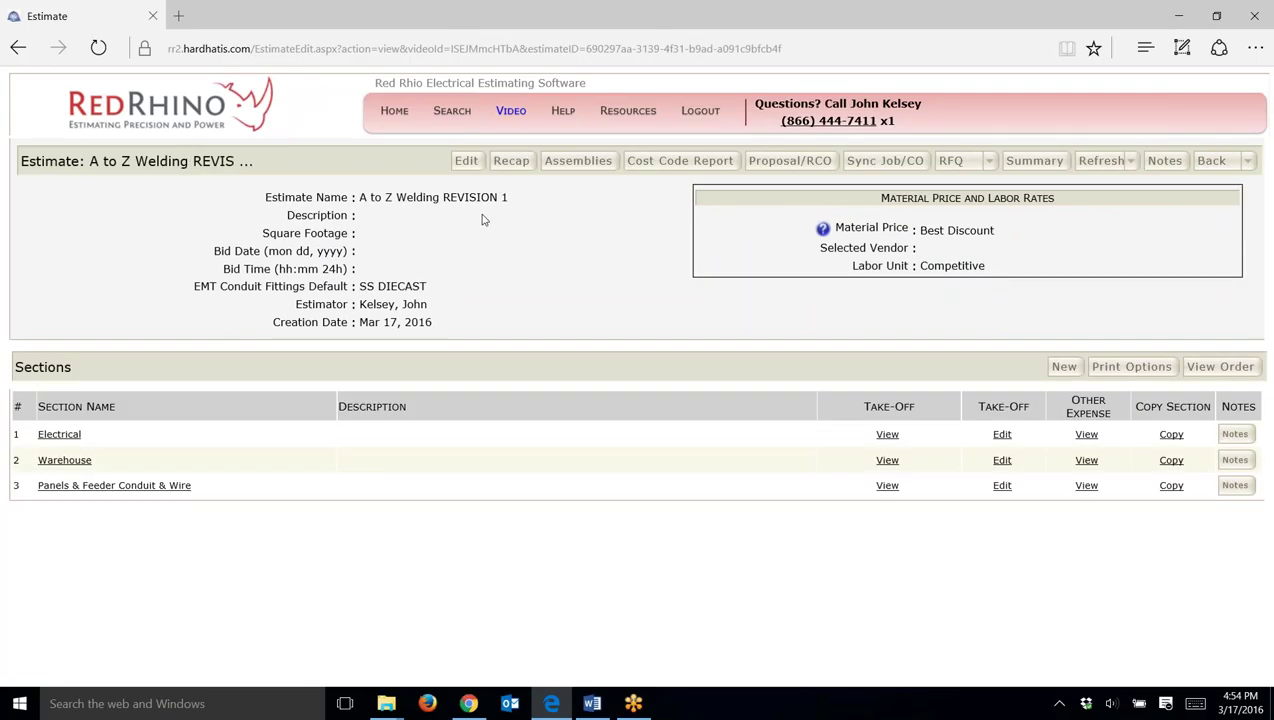
# Check A to Z Welding REVISION 1 in the estimate list, then go to the Proposals/RCOs list
pyautogui.click(397, 116)
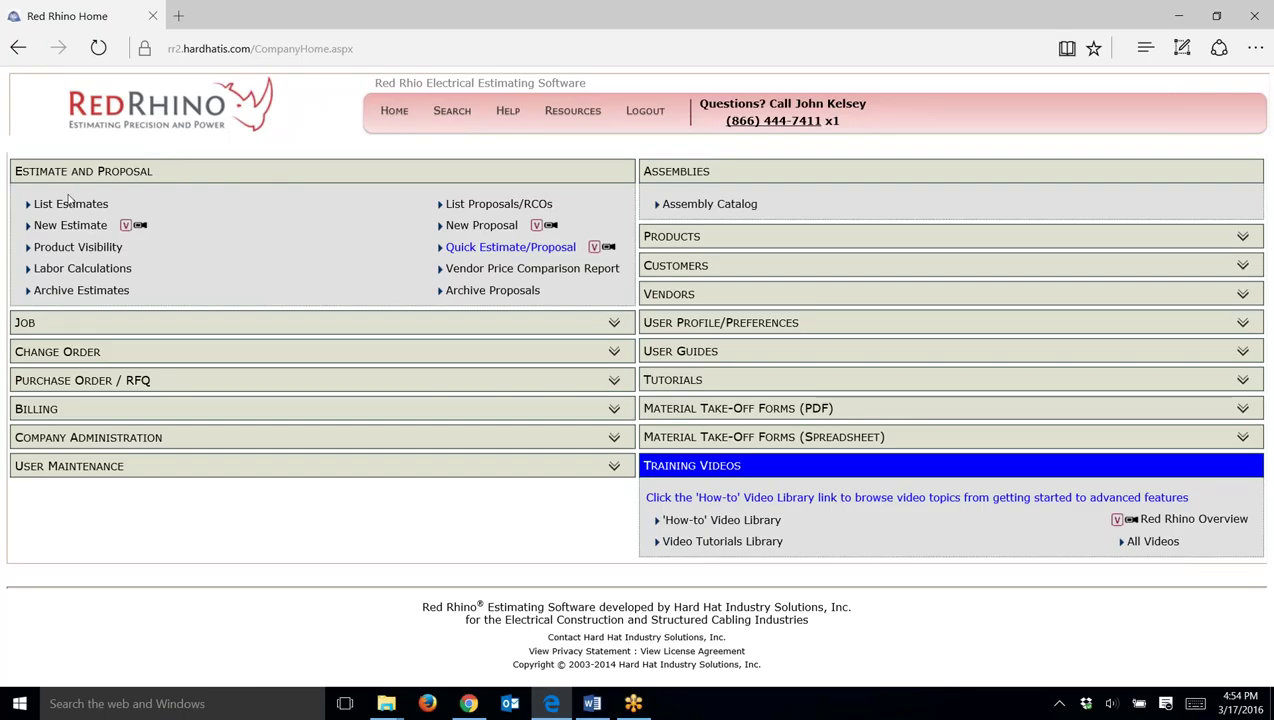
pyautogui.click(69, 205)
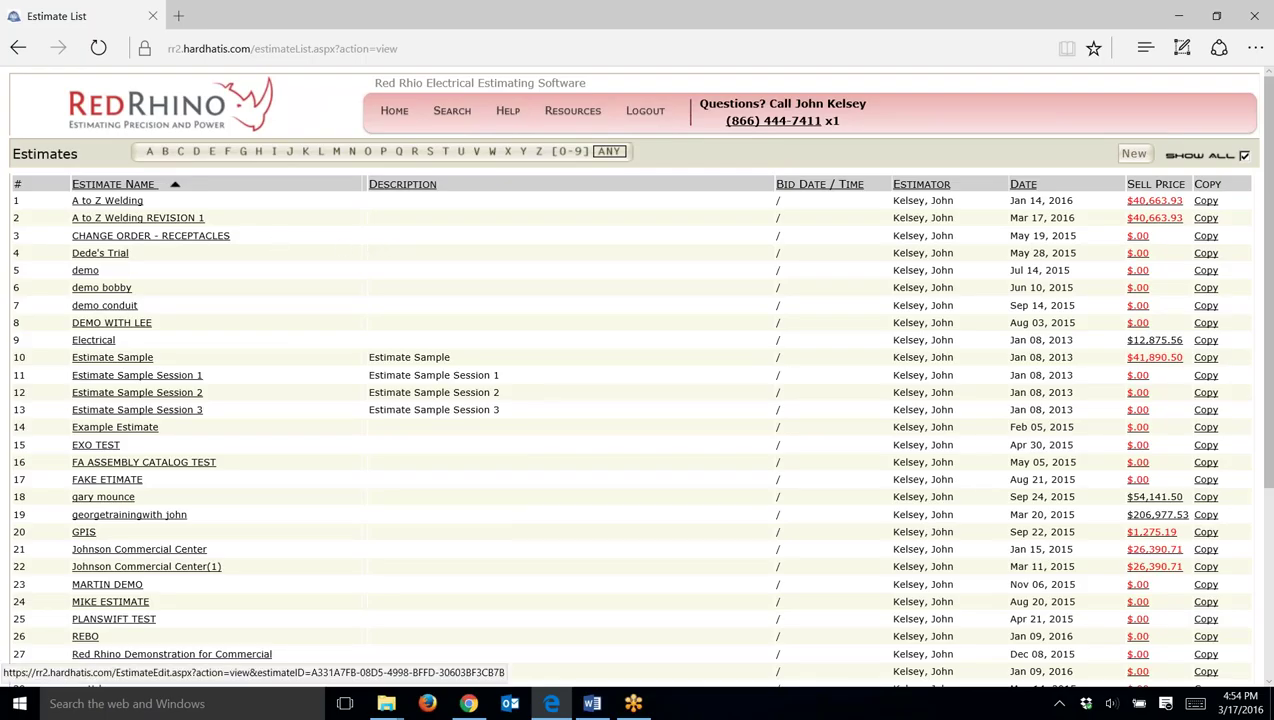
pyautogui.click(172, 219)
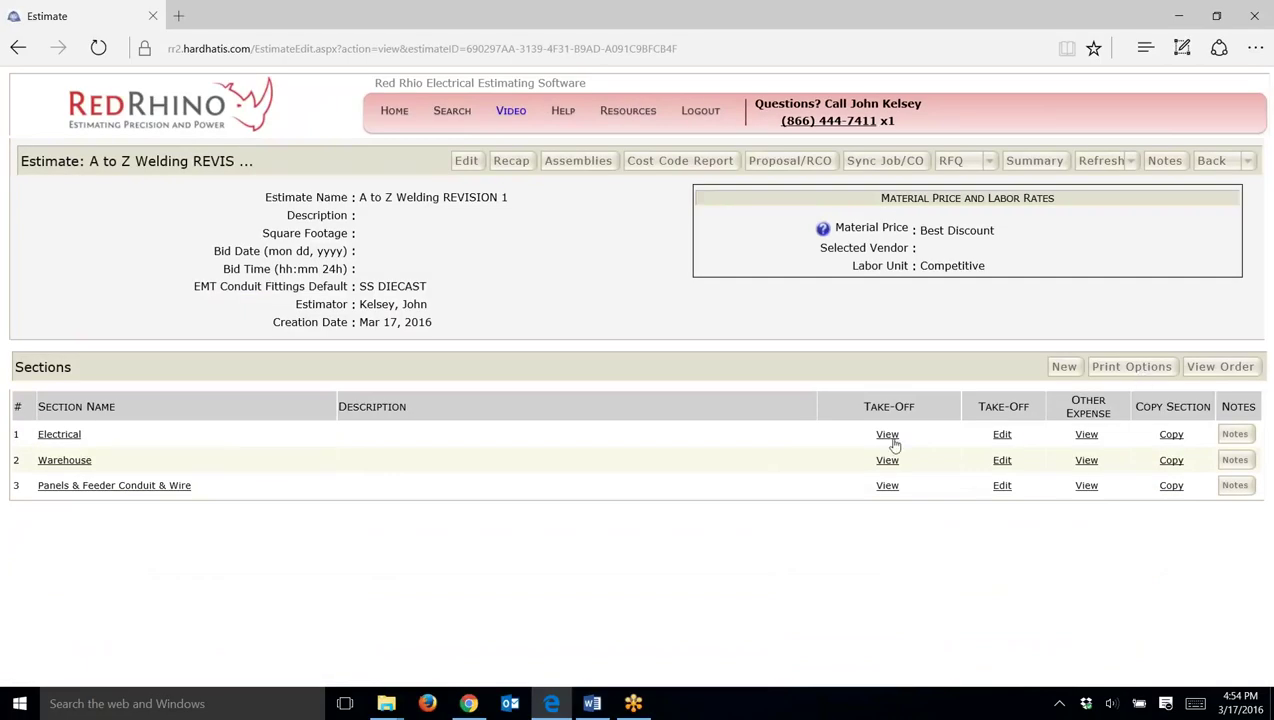
pyautogui.click(396, 113)
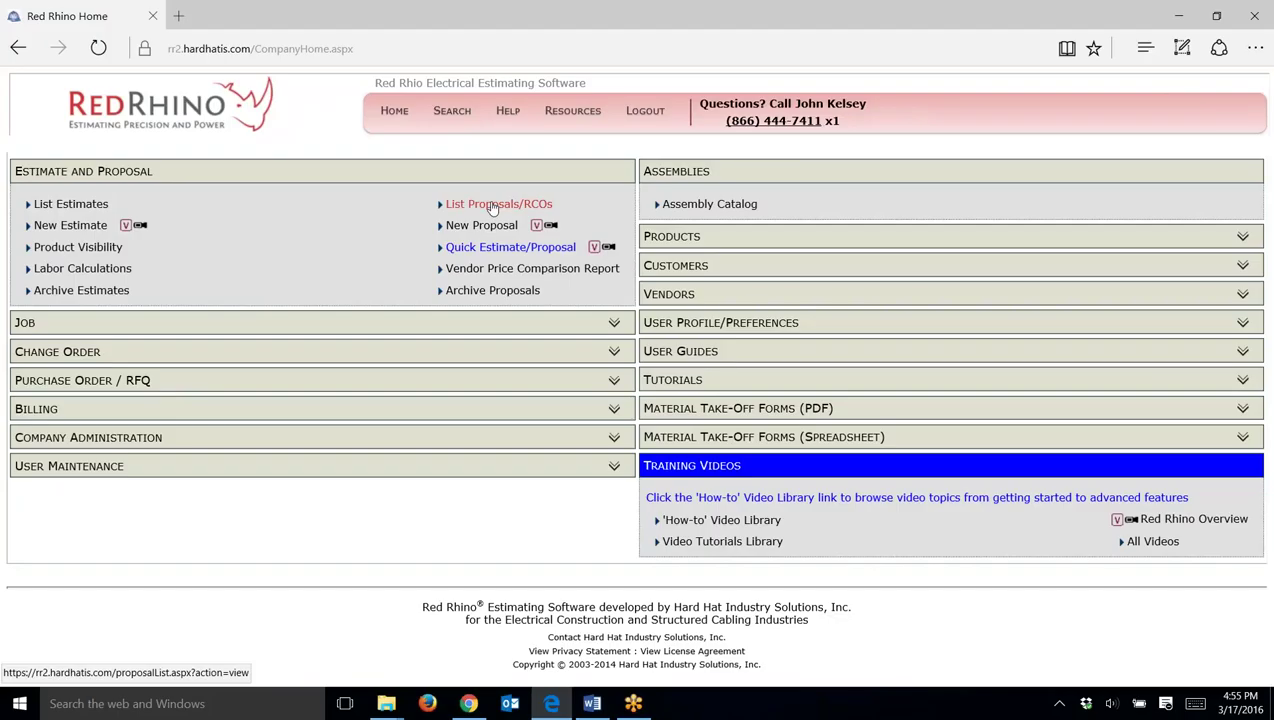
pyautogui.click(493, 208)
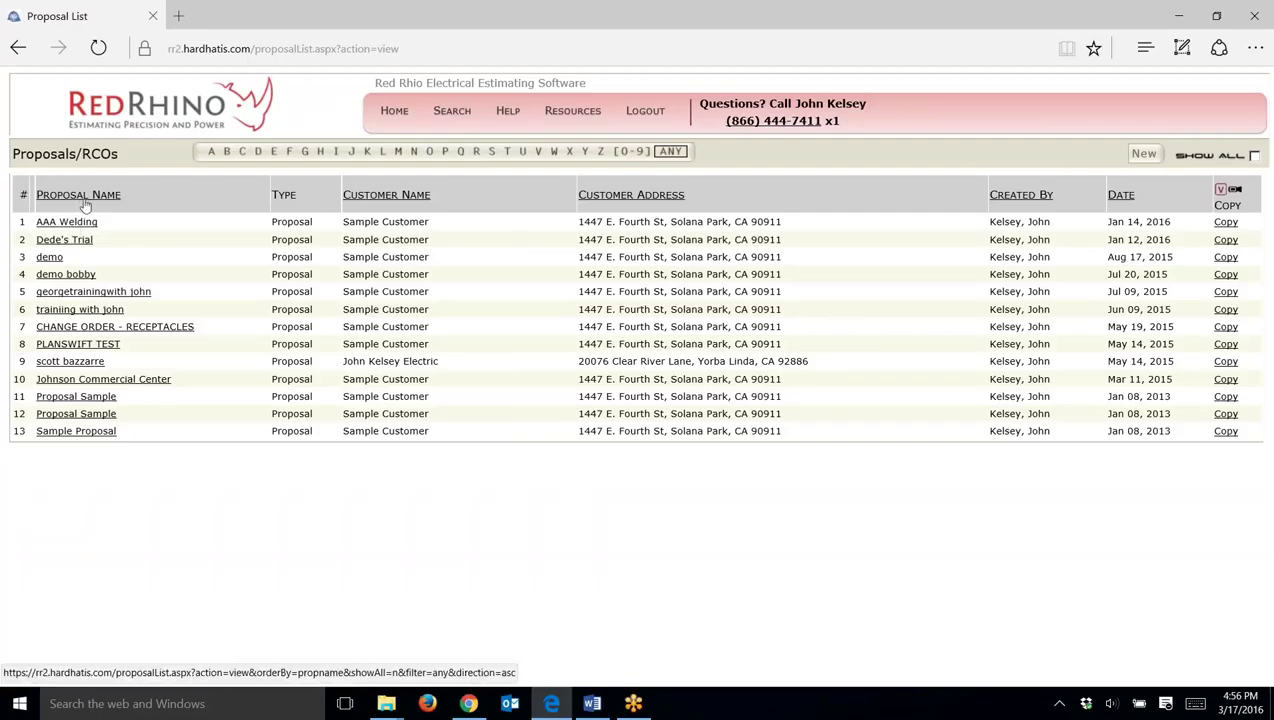
# Copy the AAA Welding proposal to reach the Proposal Copy options
pyautogui.click(1225, 222)
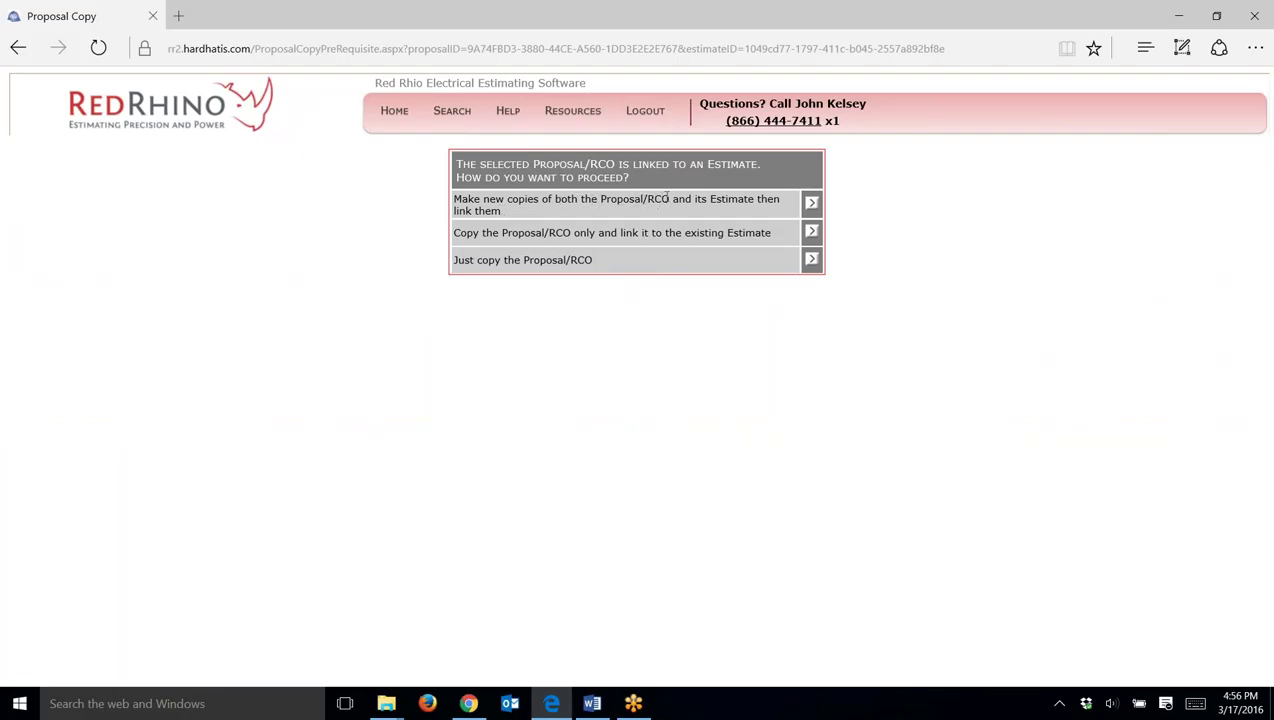
# Choose to make new copies of both the proposal and its estimate, linked together
pyautogui.moveTo(670, 199); pyautogui.dragTo(646, 200)
pyautogui.click(659, 207)
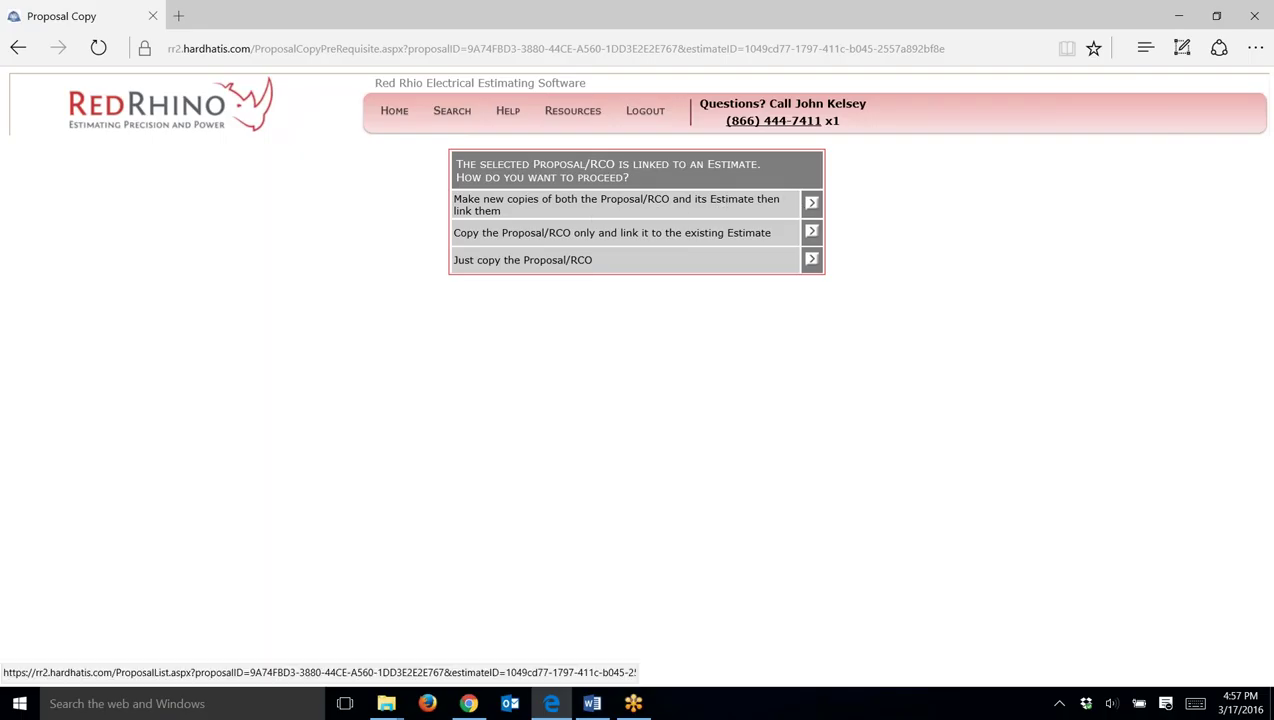
pyautogui.click(813, 206)
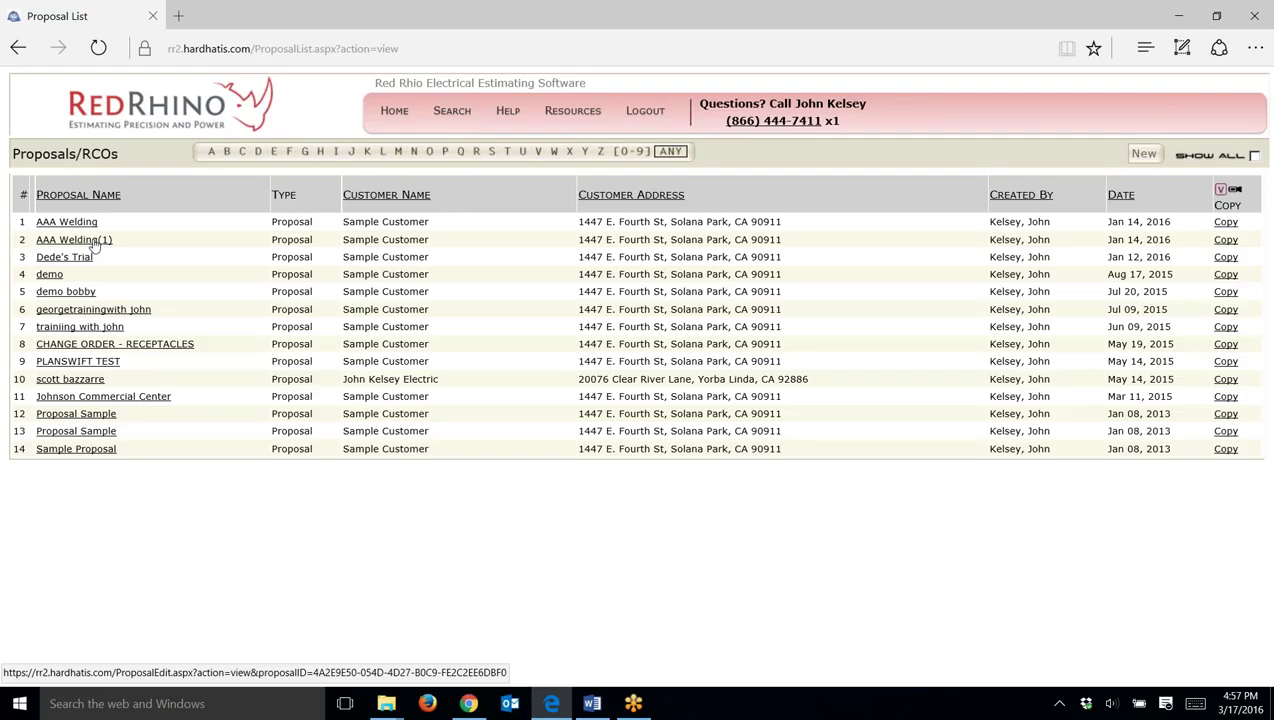
# Open AAA Welding(1), change its Project Name to 'AAA Welding REVISED', and save
pyautogui.click(93, 246)
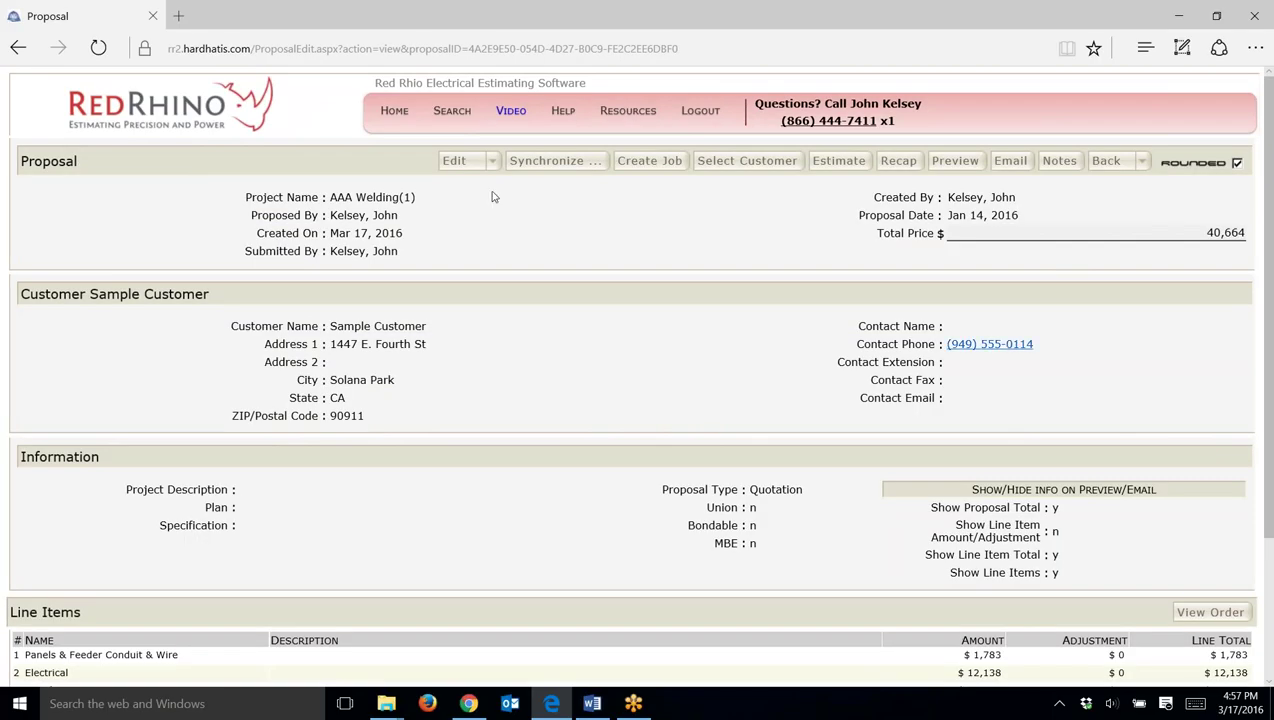
pyautogui.click(493, 163)
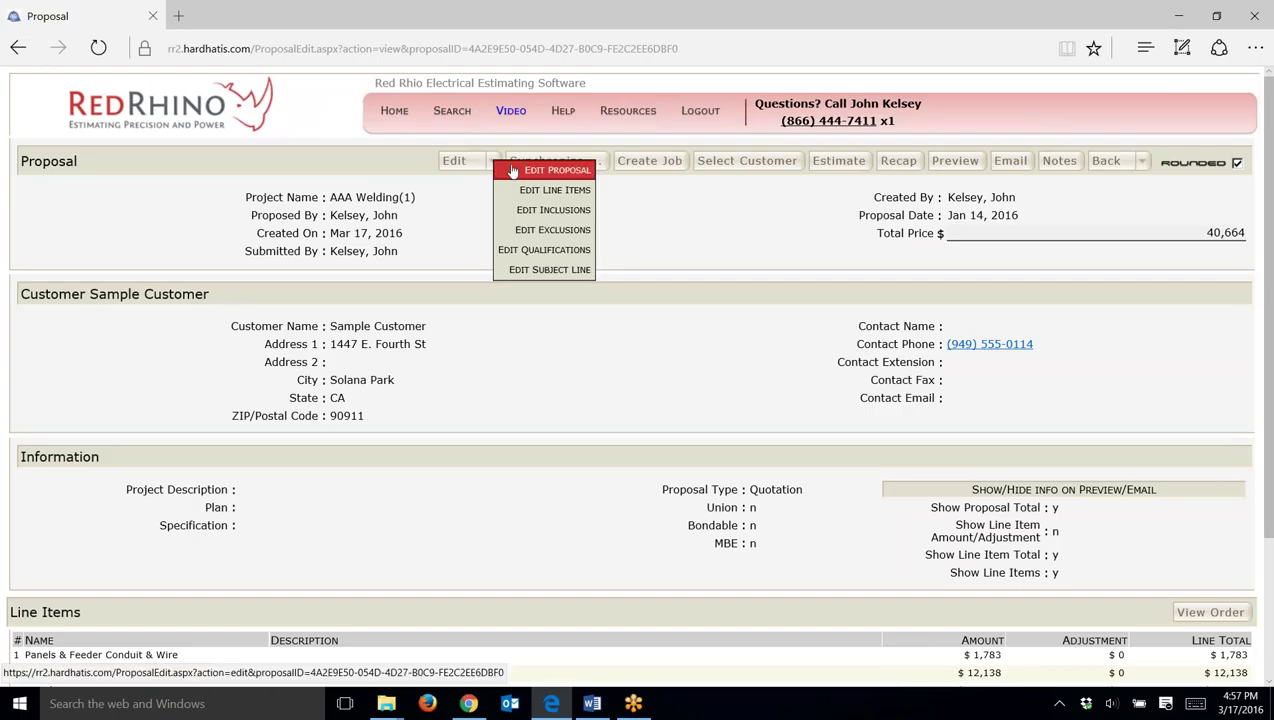
pyautogui.click(557, 172)
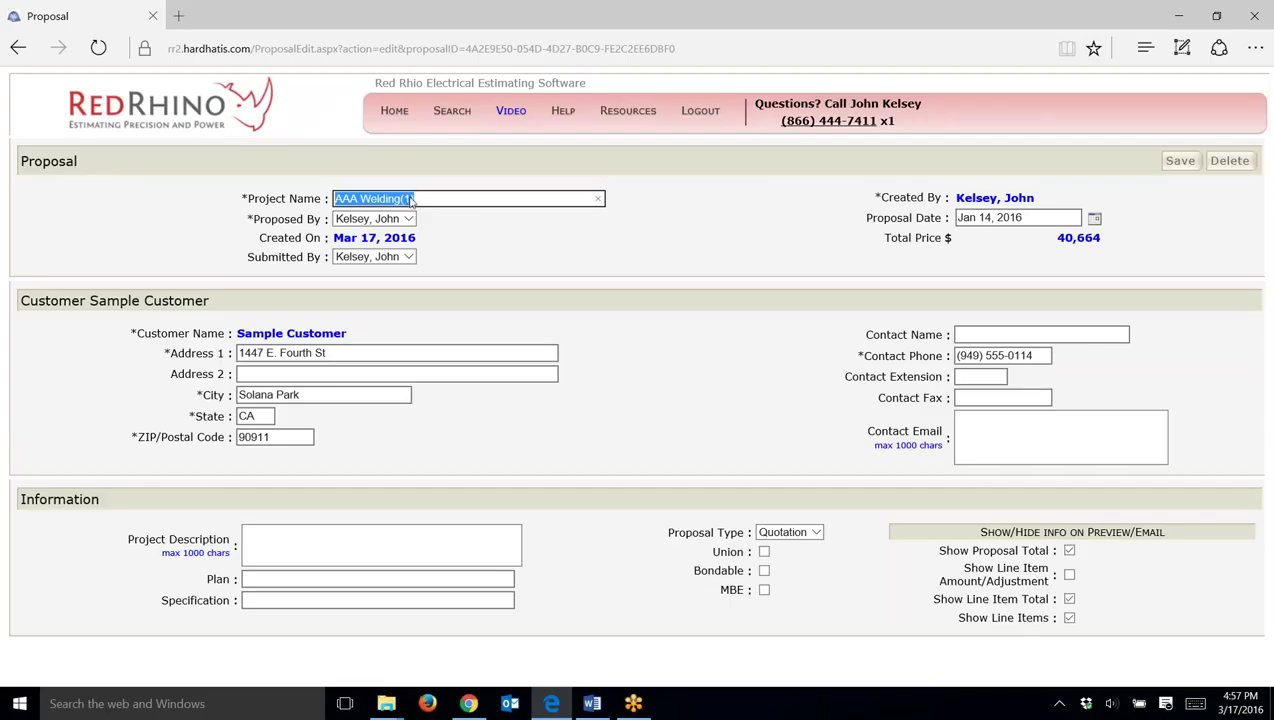
pyautogui.click(409, 204)
pyautogui.press('BackSpace')
pyautogui.press('BackSpace')
pyautogui.press('BackSpace')
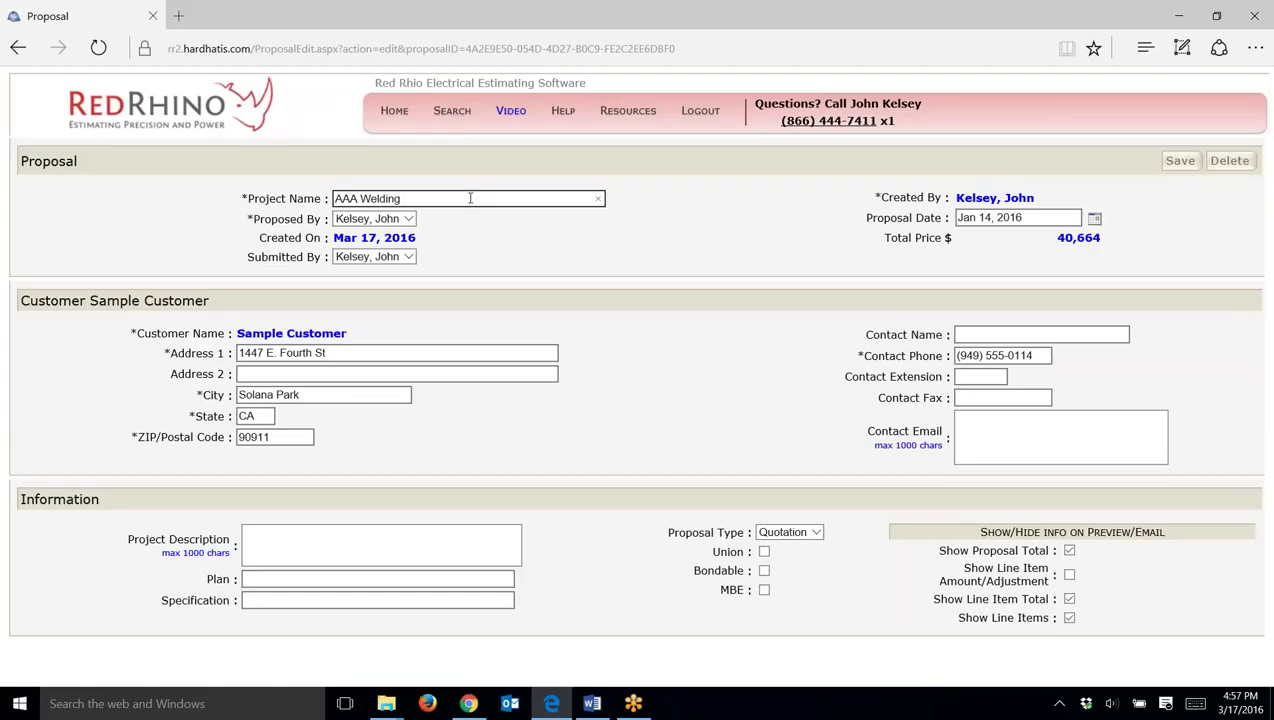
pyautogui.write('REVISED')
pyautogui.click(1177, 163)
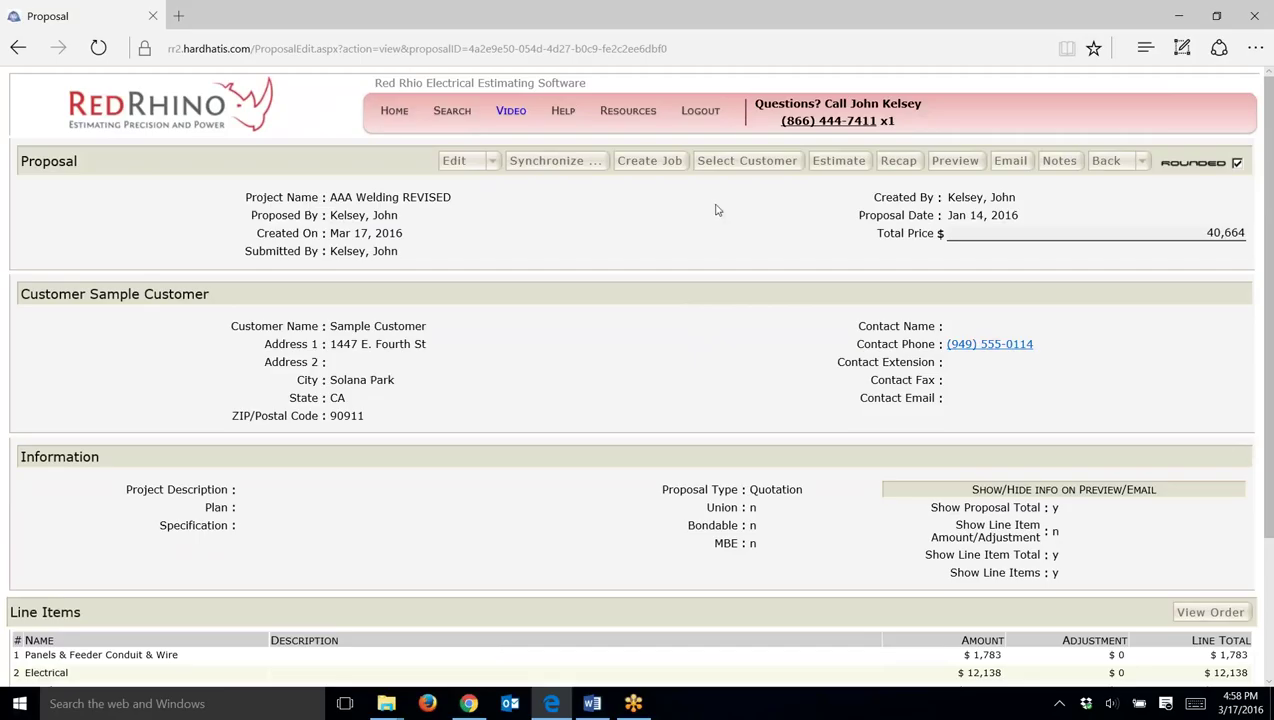
# Open the proposal's linked estimate and save its Estimate Name as 'A to Z Welding REVISED'
pyautogui.click(843, 164)
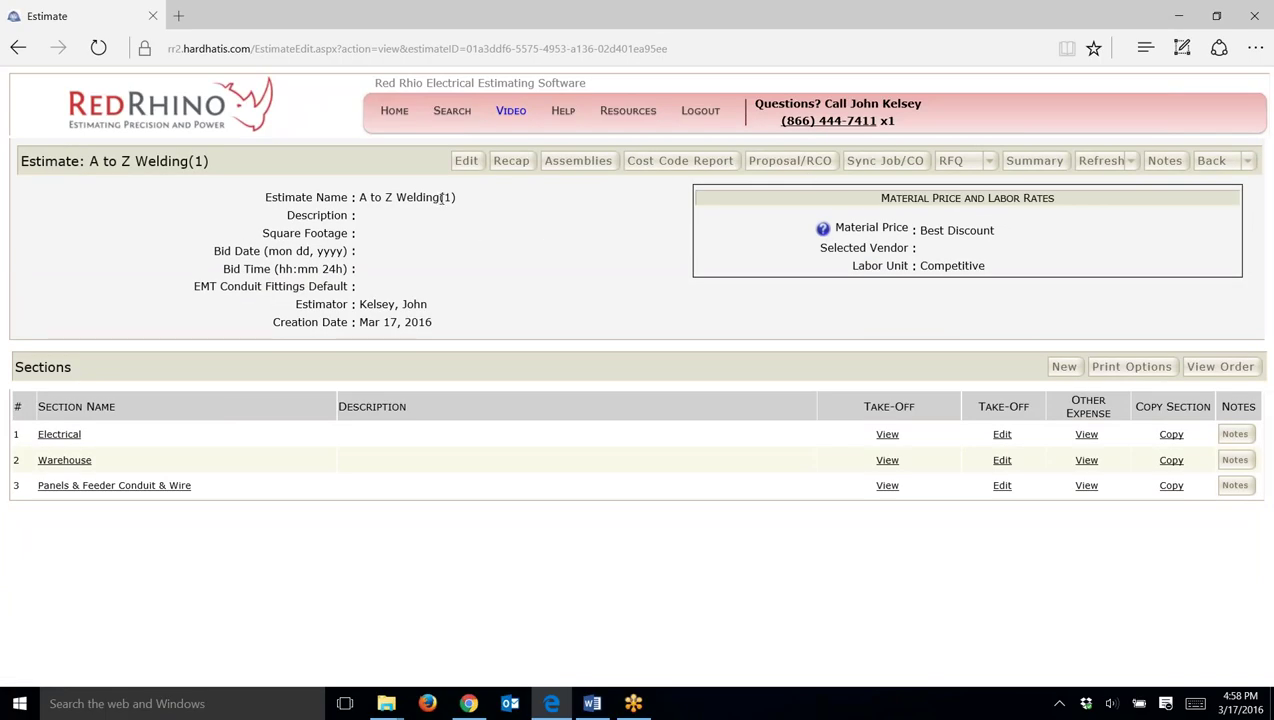
pyautogui.click(466, 162)
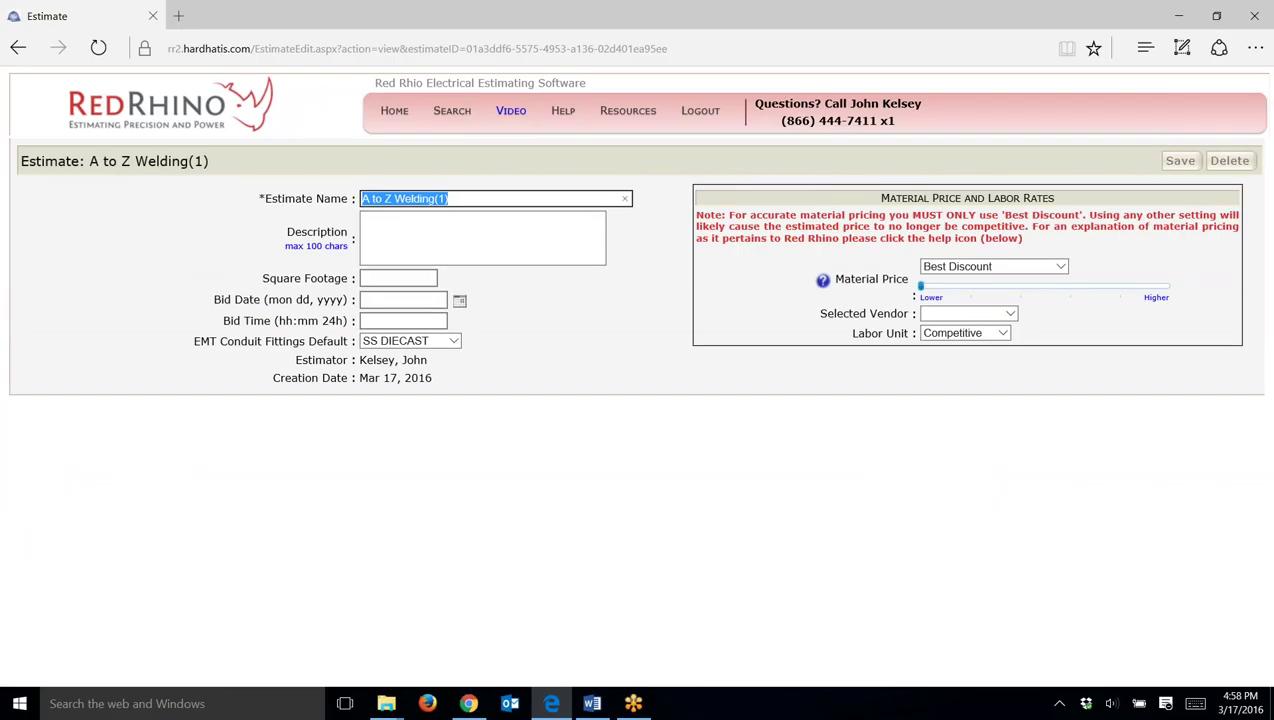
pyautogui.click(449, 203)
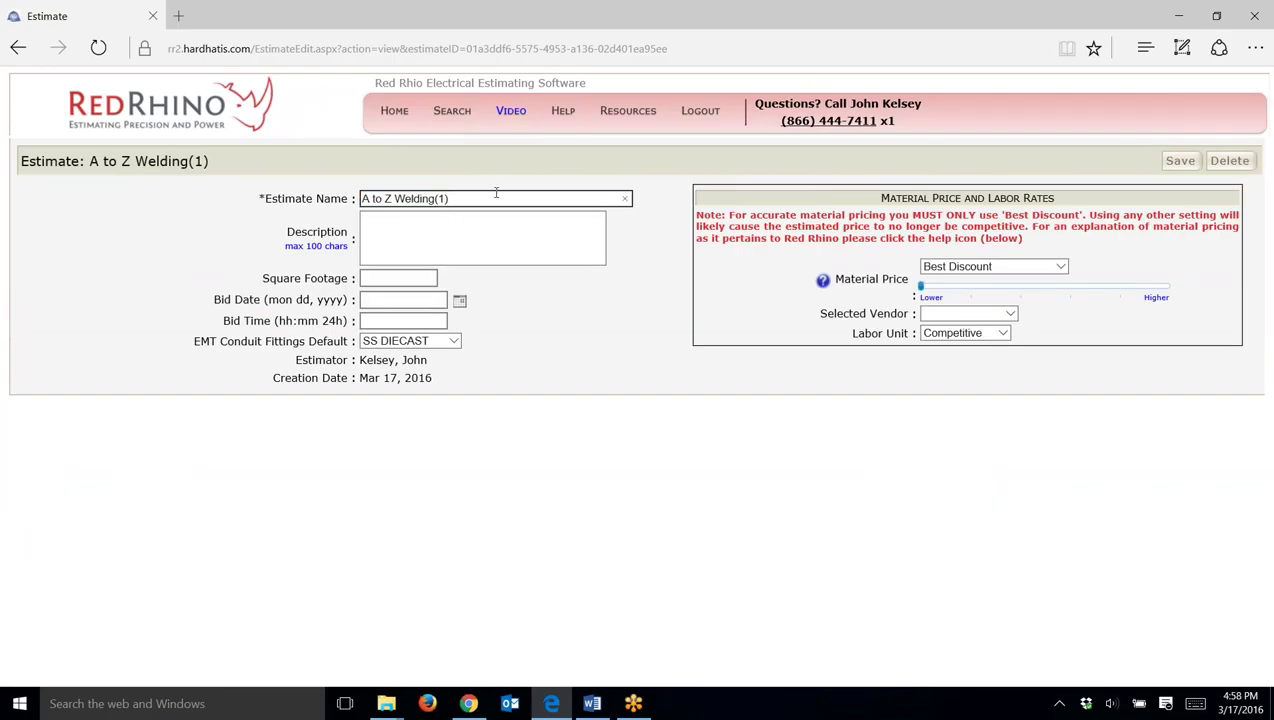
pyautogui.press('BackSpace')
pyautogui.press('BackSpace')
pyautogui.press('Delete')
pyautogui.write('REVISED')
pyautogui.click(1179, 163)
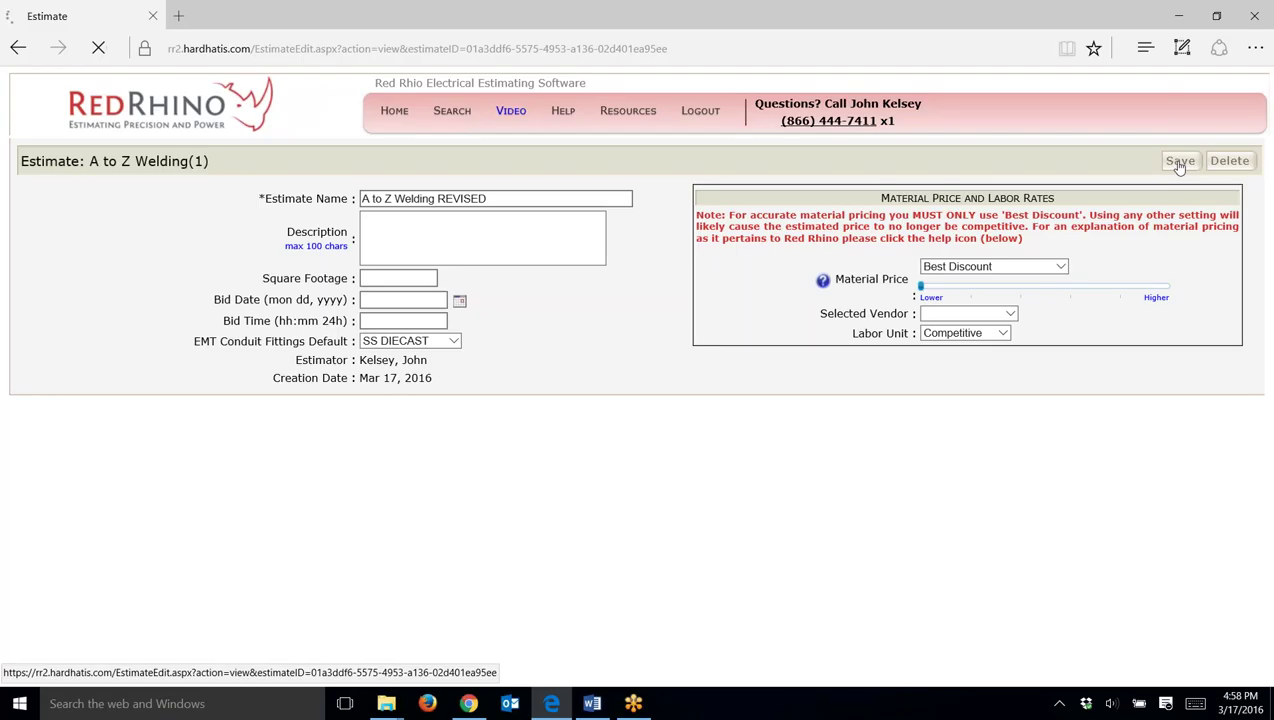